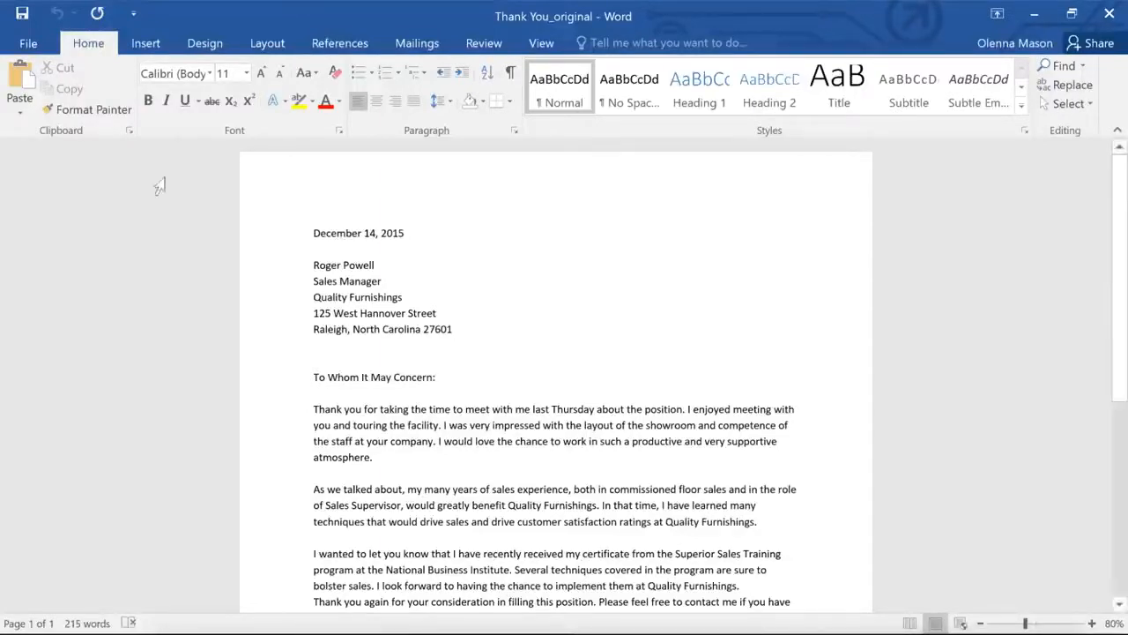
Turn on Track Changes and delete the word "very" before "supportive" in the letter's first body paragraph.
left_click(468, 46)
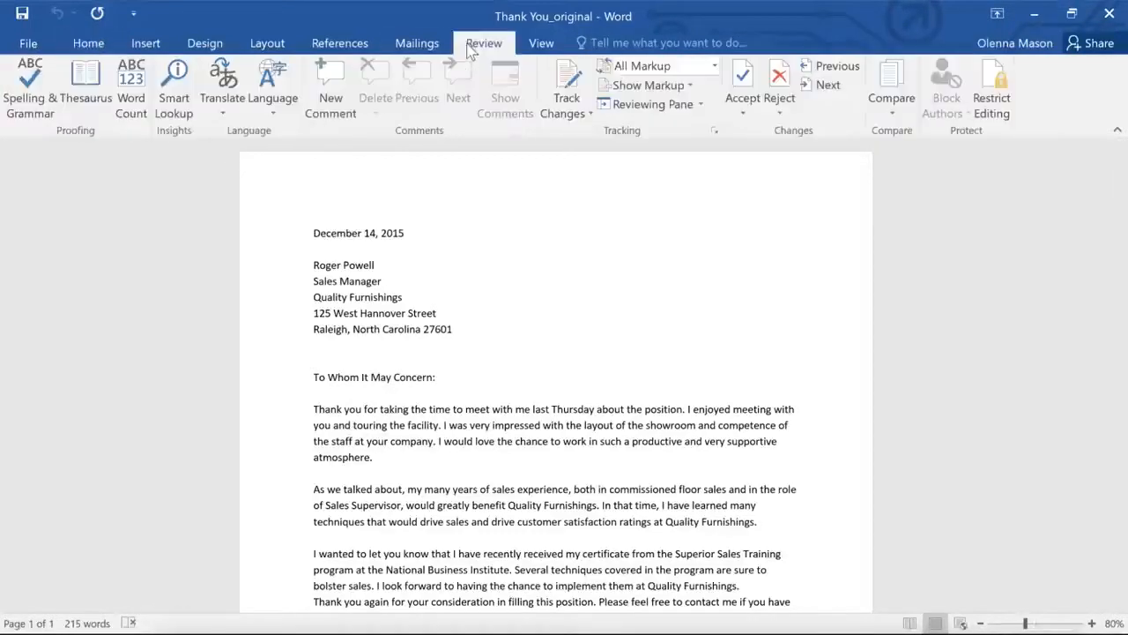
left_click(569, 88)
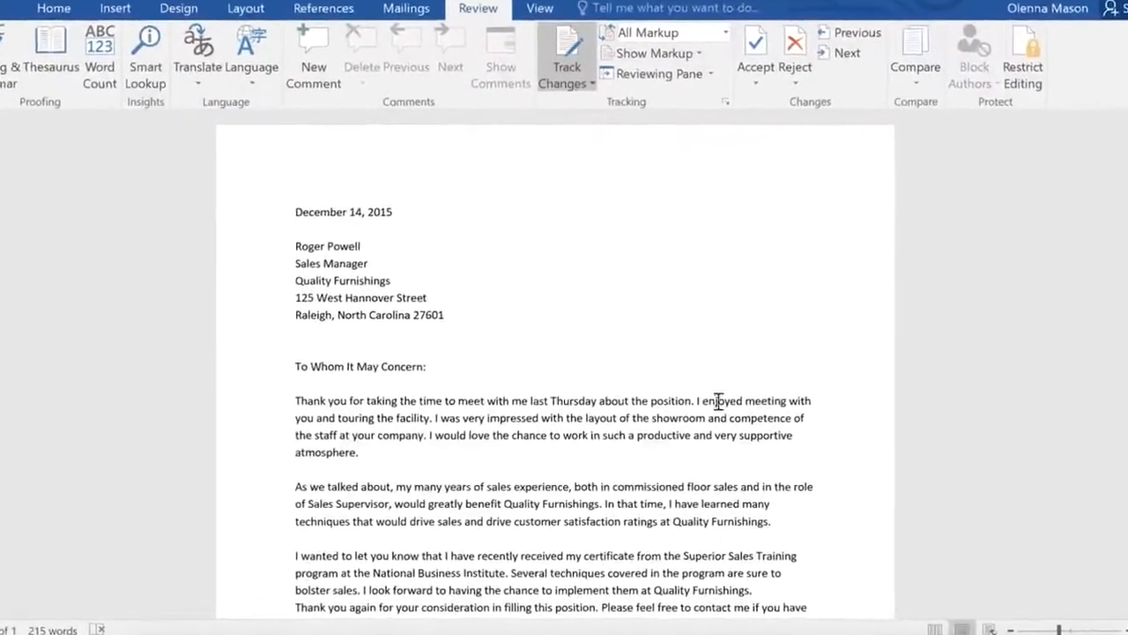
double_click(718, 436)
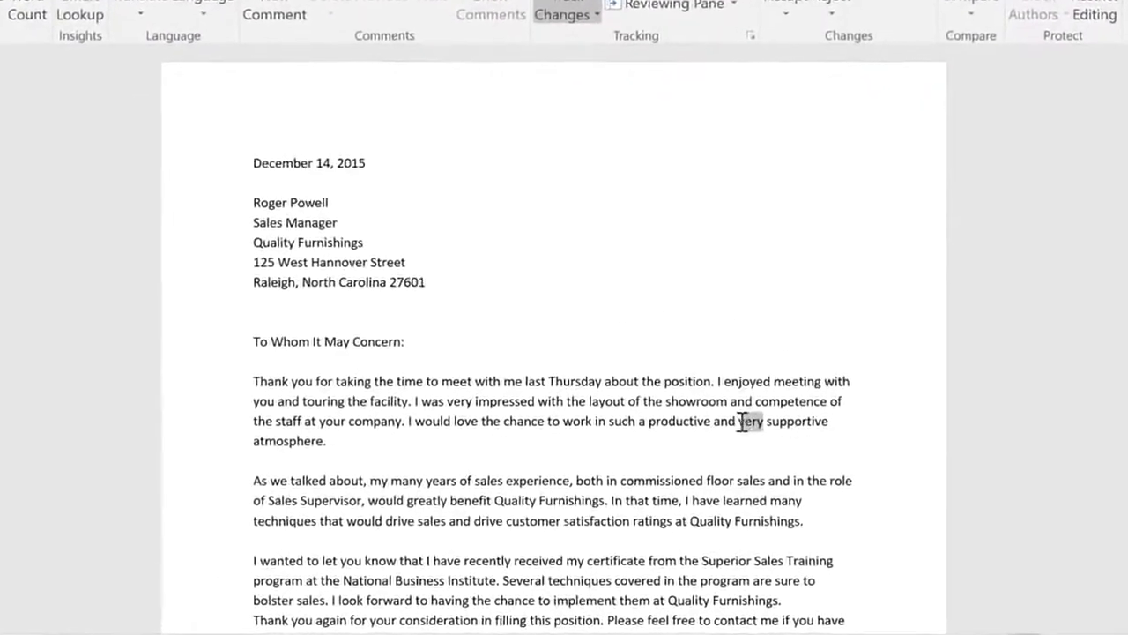
key("Delete")
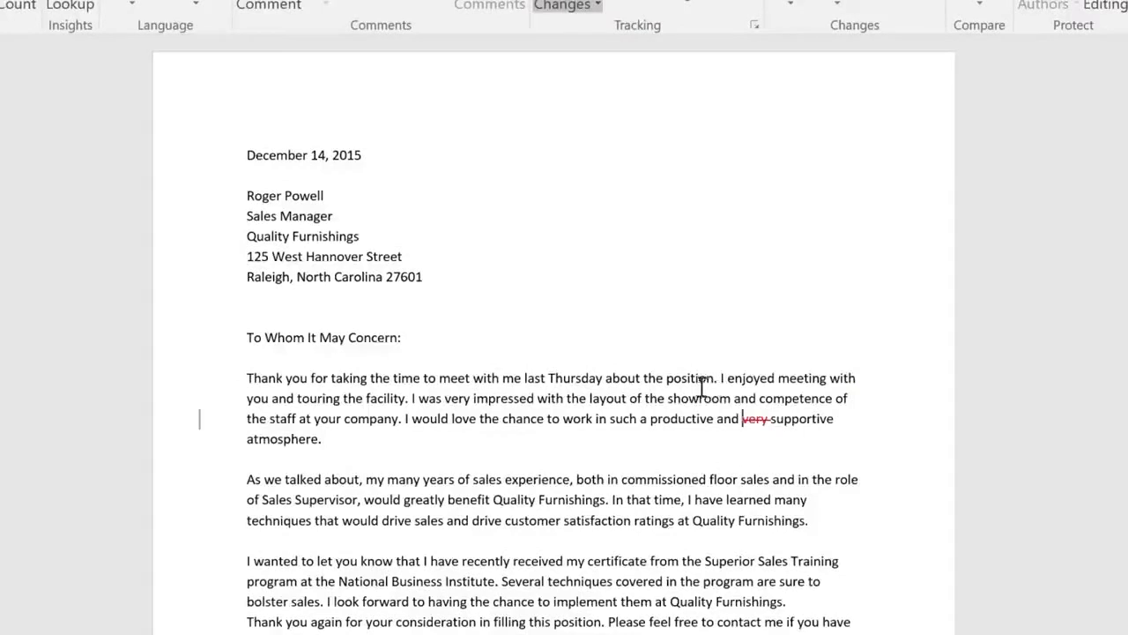
Insert "Sales Associate" before "position" in the first sentence of the letter's body.
left_click(666, 378)
type("Sal")
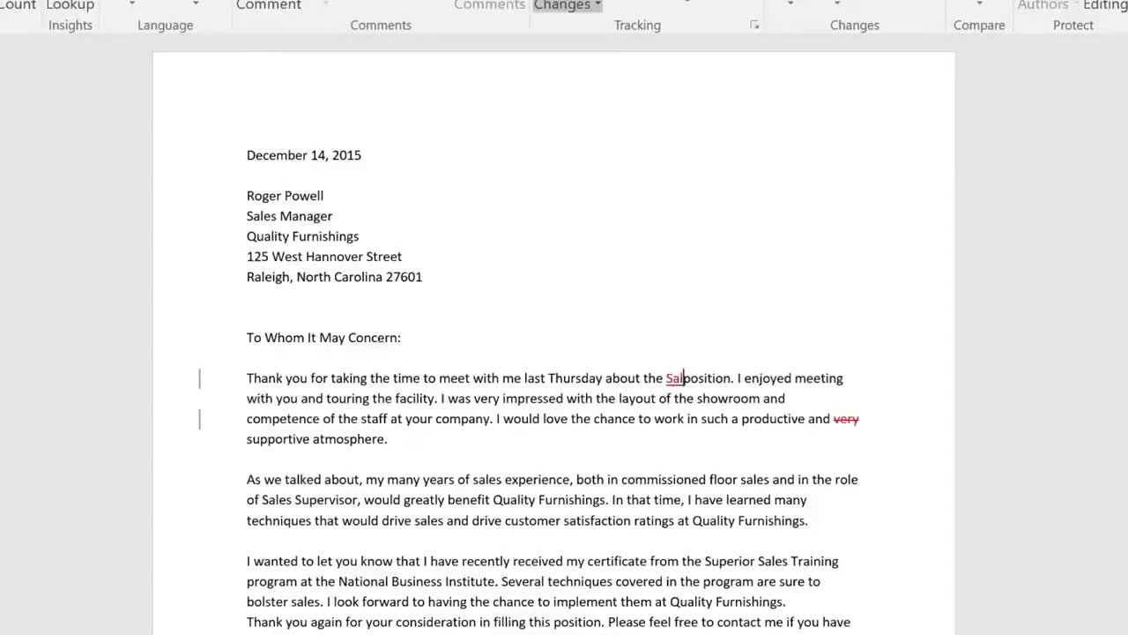
type("es Associa")
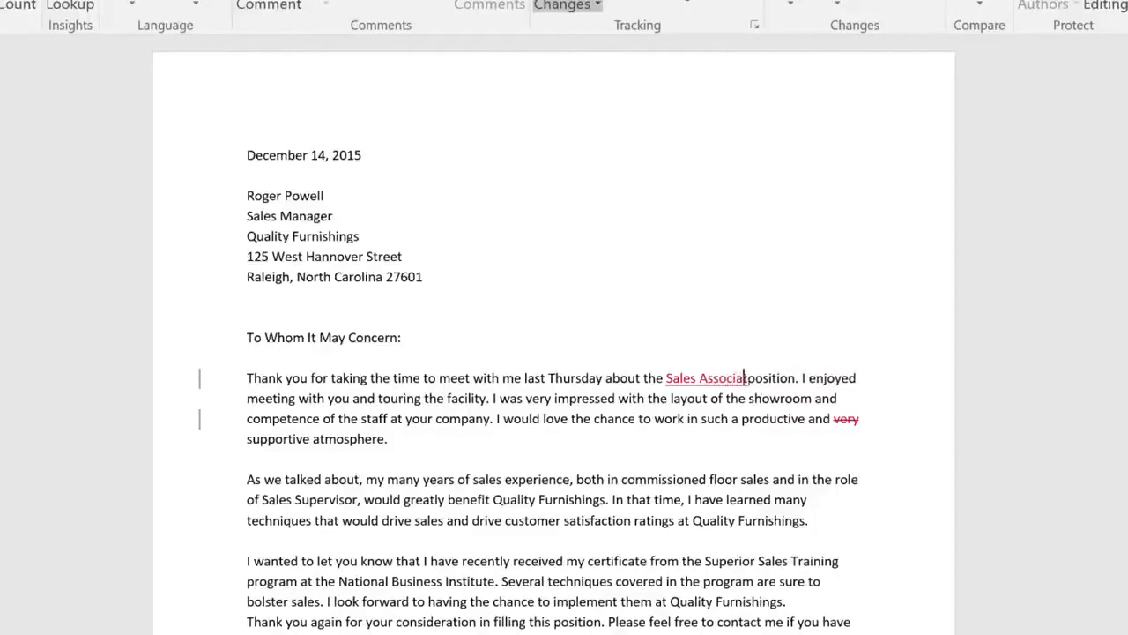
type("te")
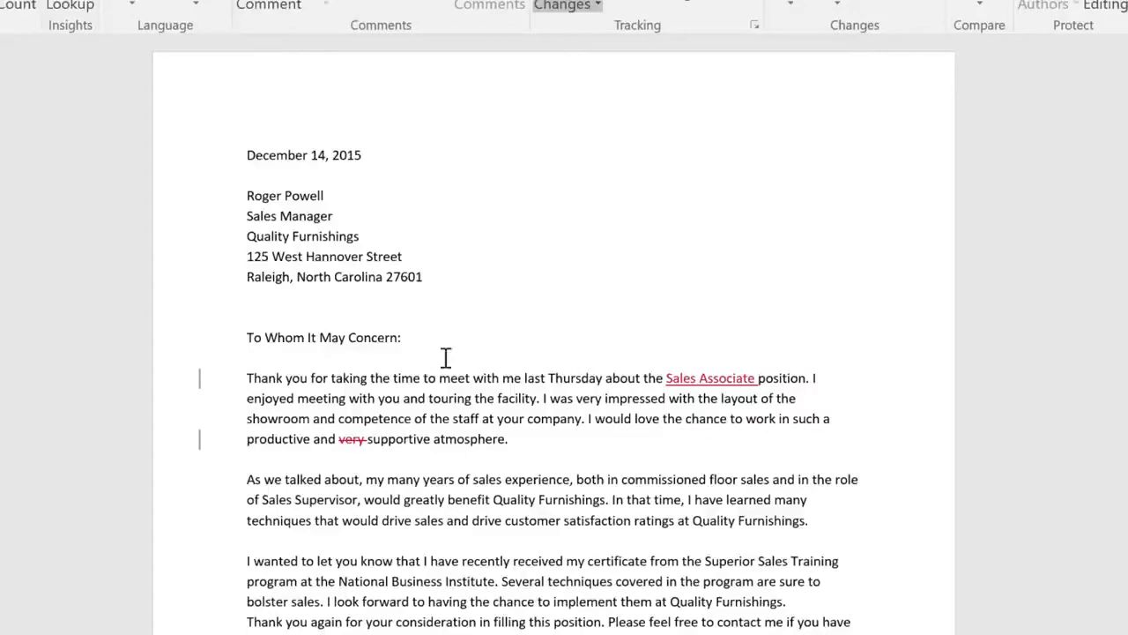
Attach the comment "Address to hiring authority instead." to the salutation "To Whom It May Concern:".
left_click_drag(243, 332, 426, 354)
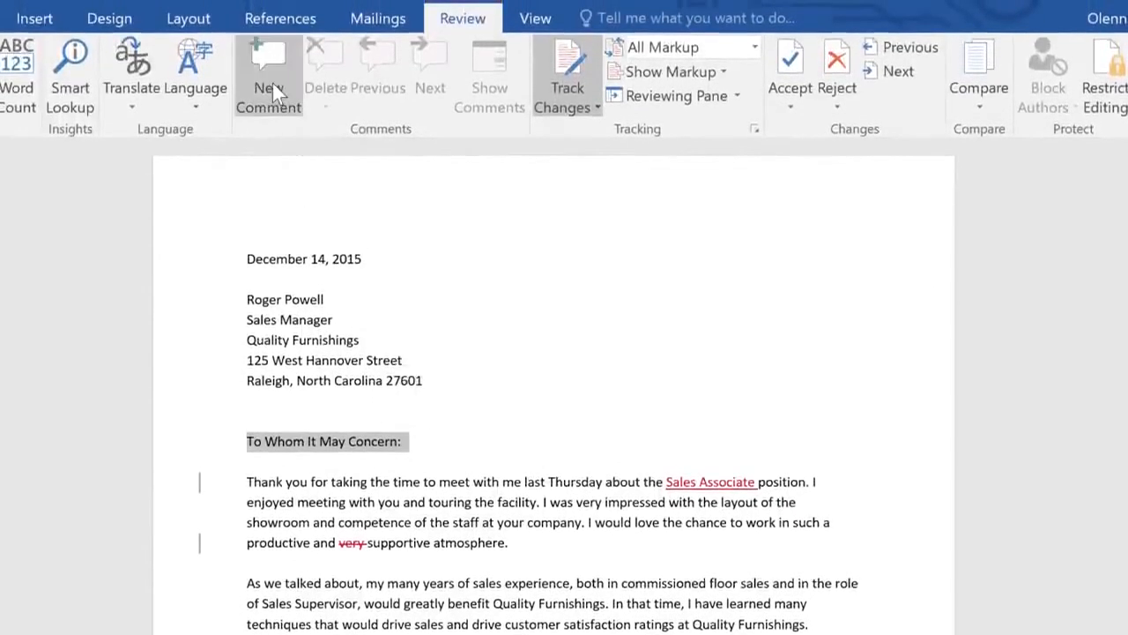
left_click(272, 83)
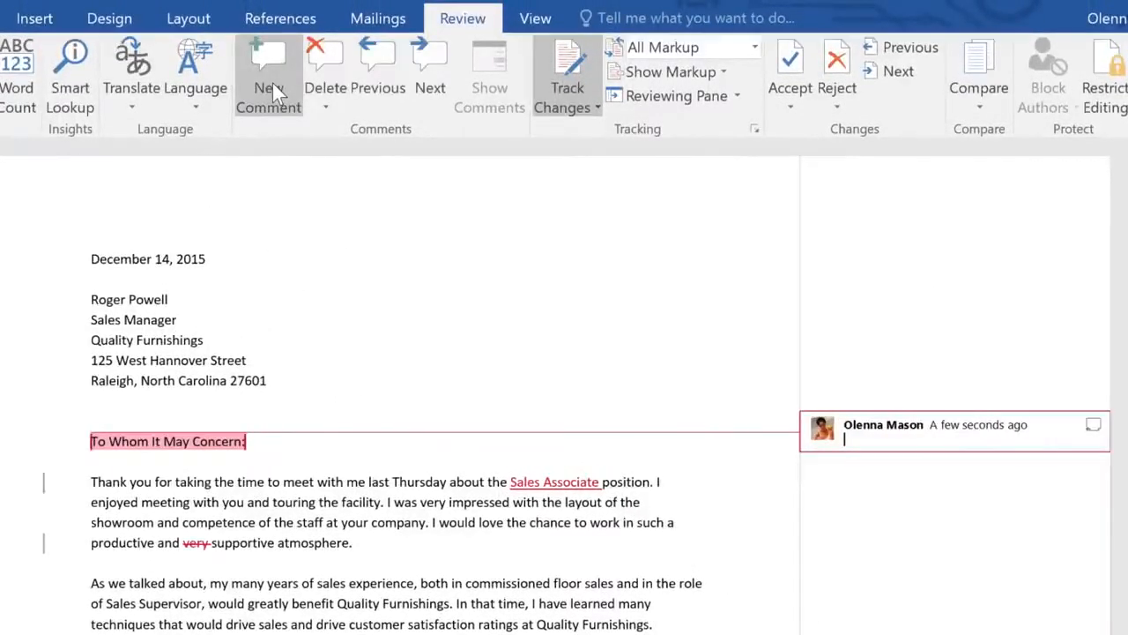
type("Address to hiring authority in")
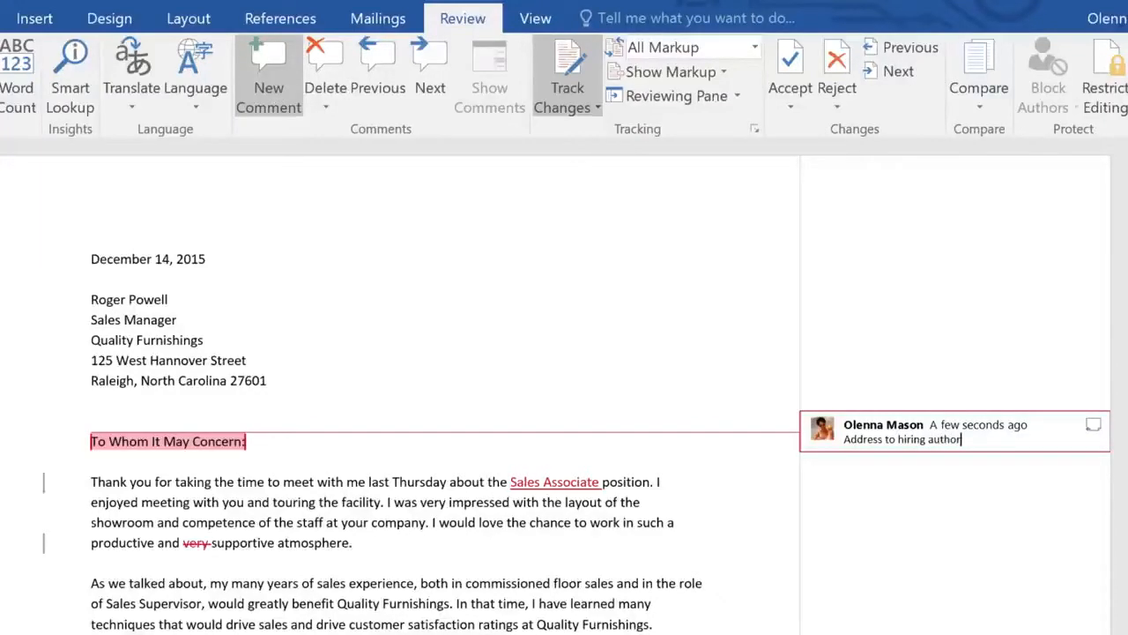
type("stead.")
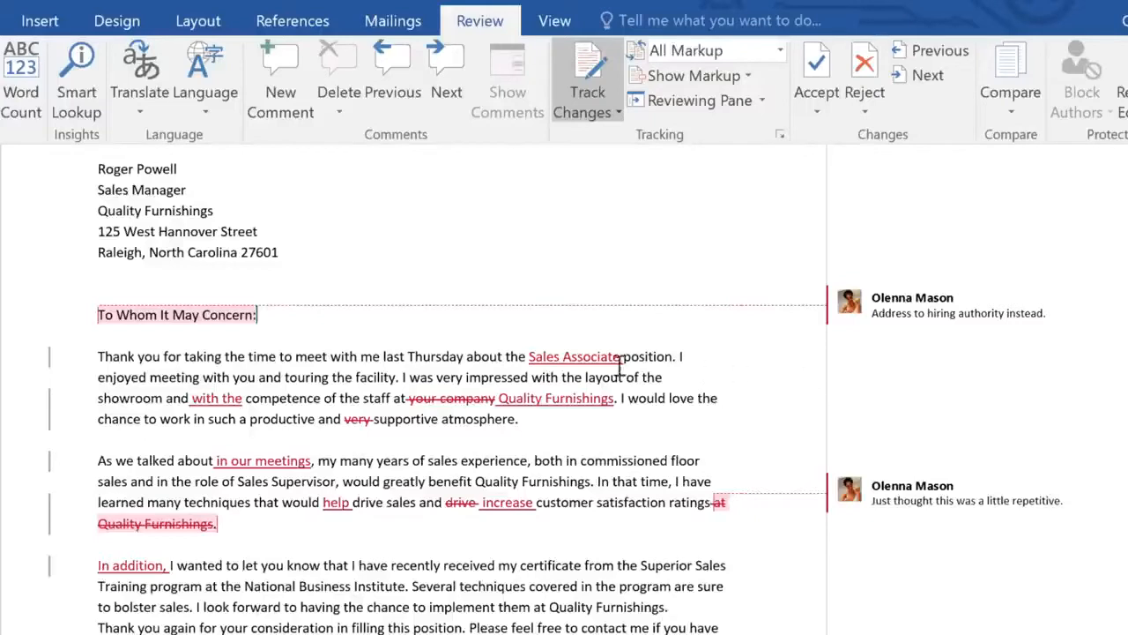
Accept only the tracked insertion "Sales Associate" without moving to the next change.
left_click_drag(531, 358, 622, 358)
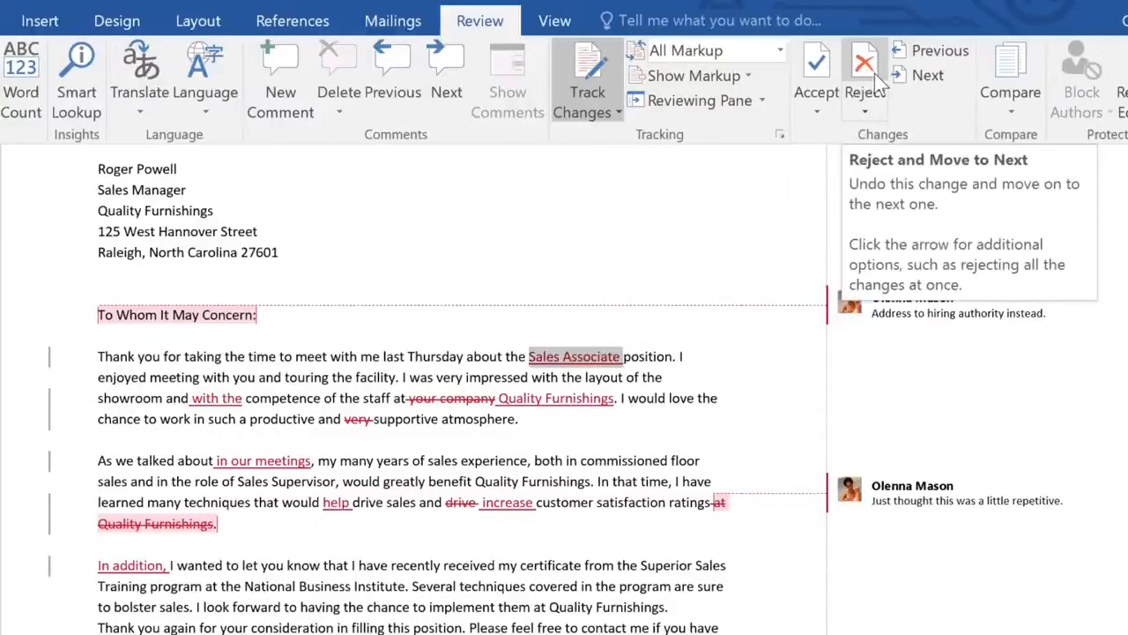
left_click(828, 110)
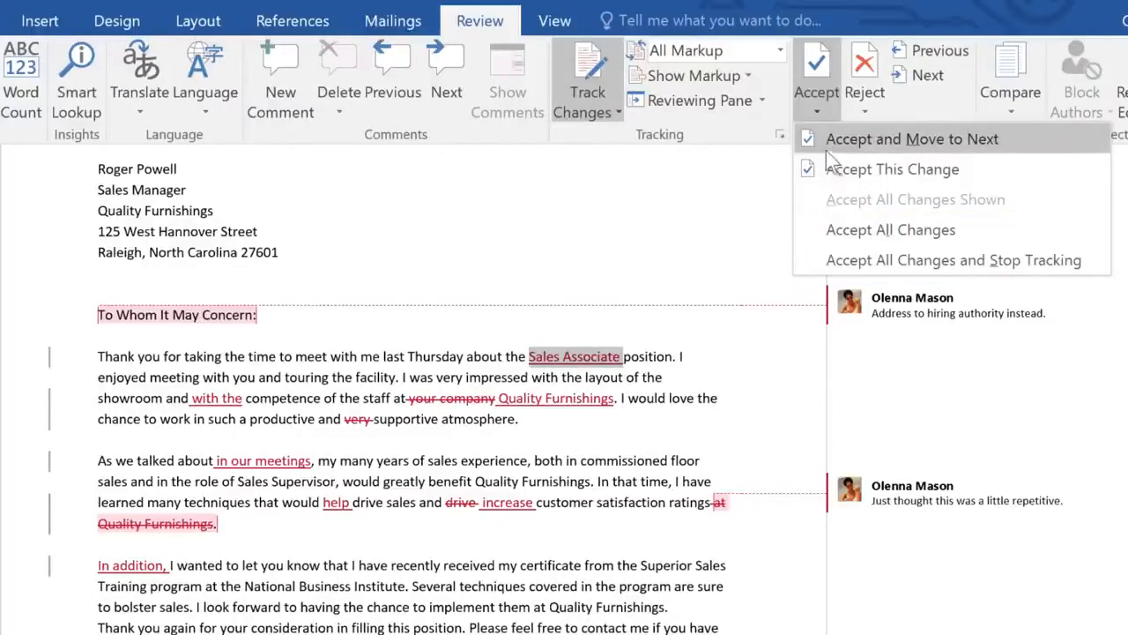
left_click(827, 174)
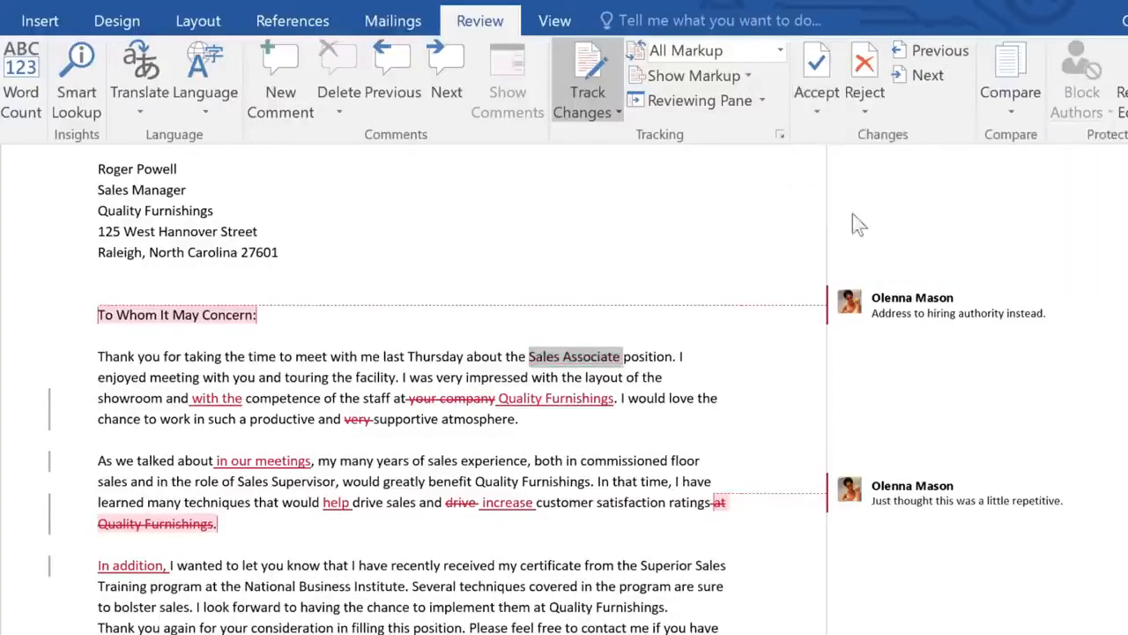
Delete all comments in the document.
left_click(893, 302)
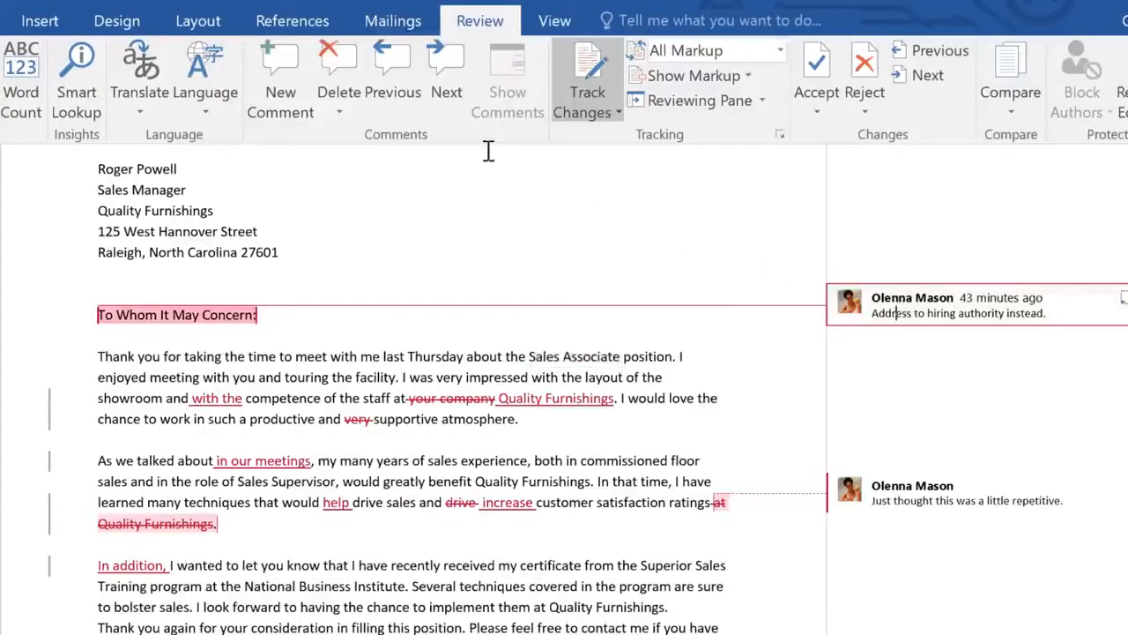
left_click(357, 104)
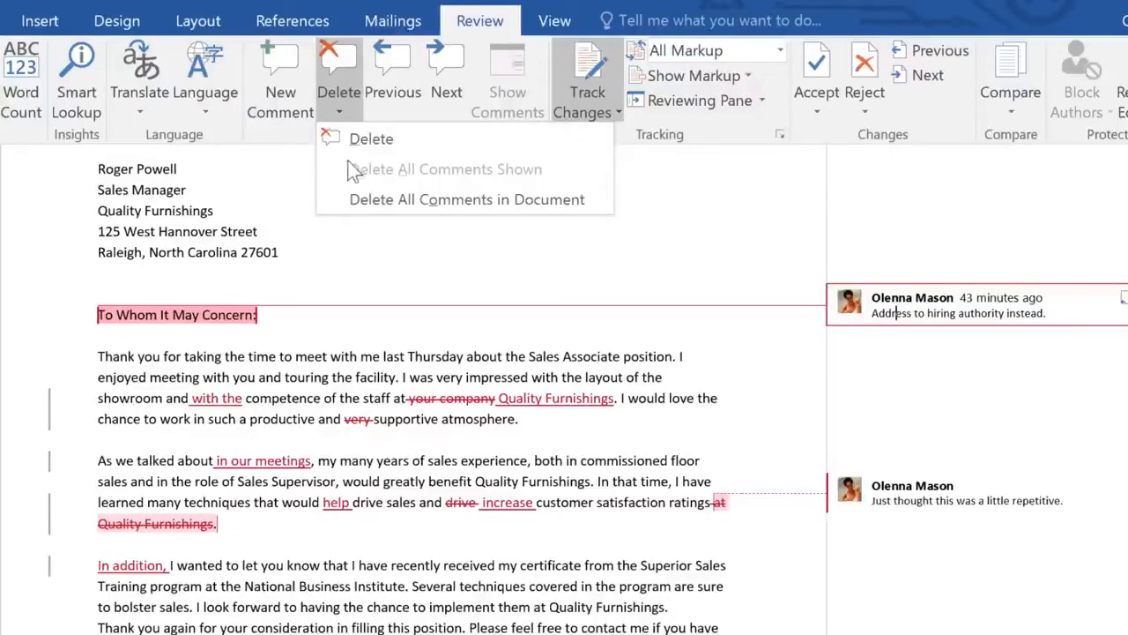
left_click(347, 201)
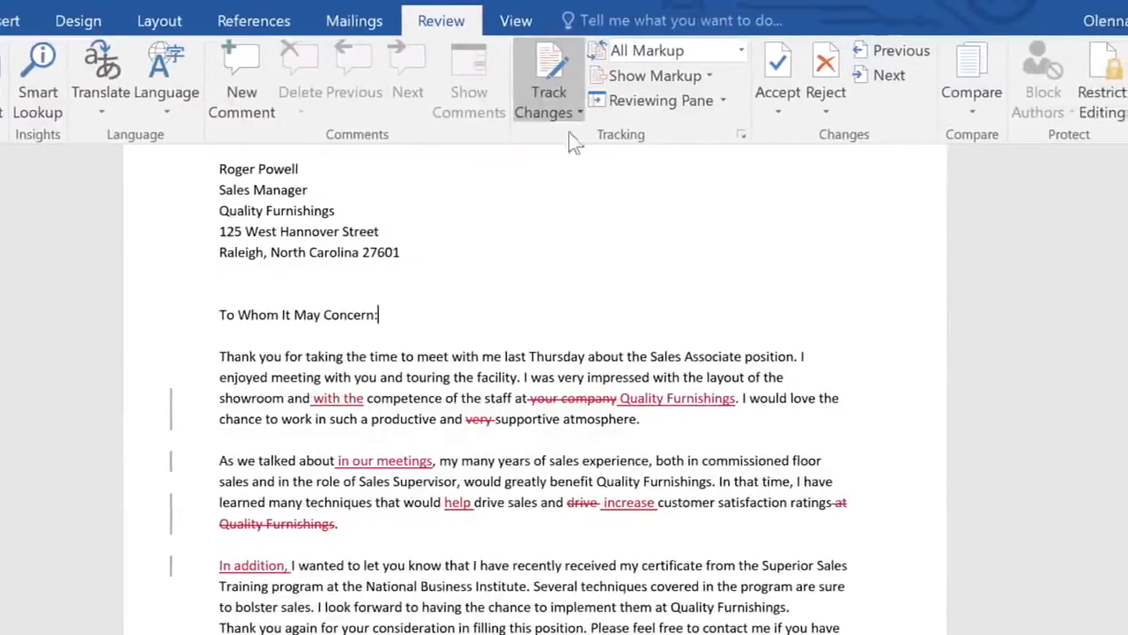
Show the tracked revisions in balloons and switch the markup view to No Markup.
left_click(657, 75)
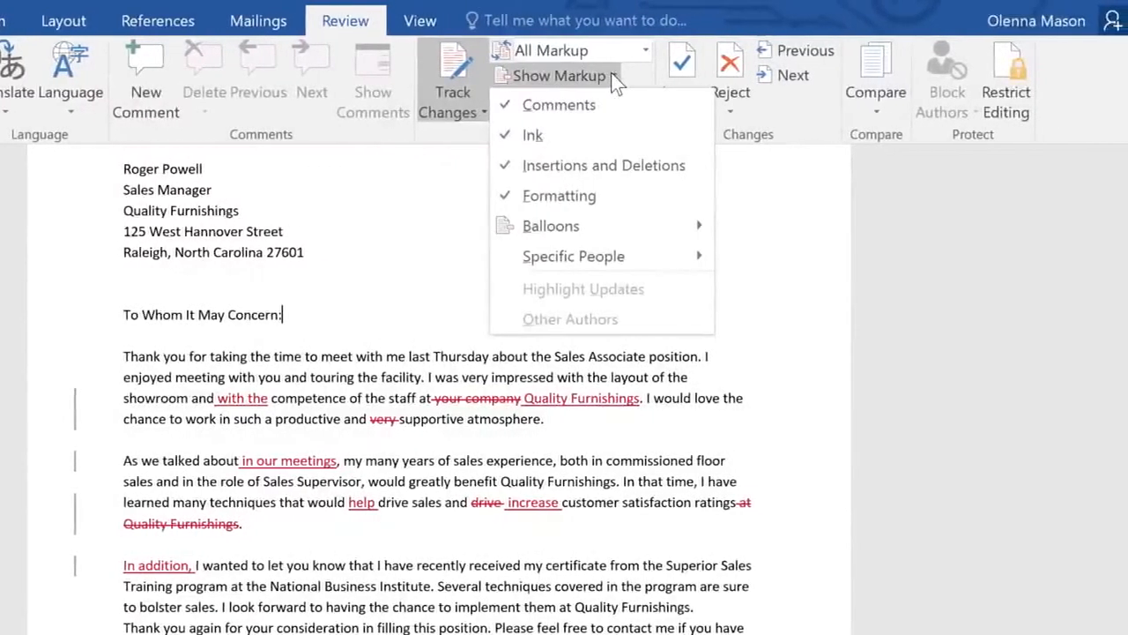
mouse_move(649, 221)
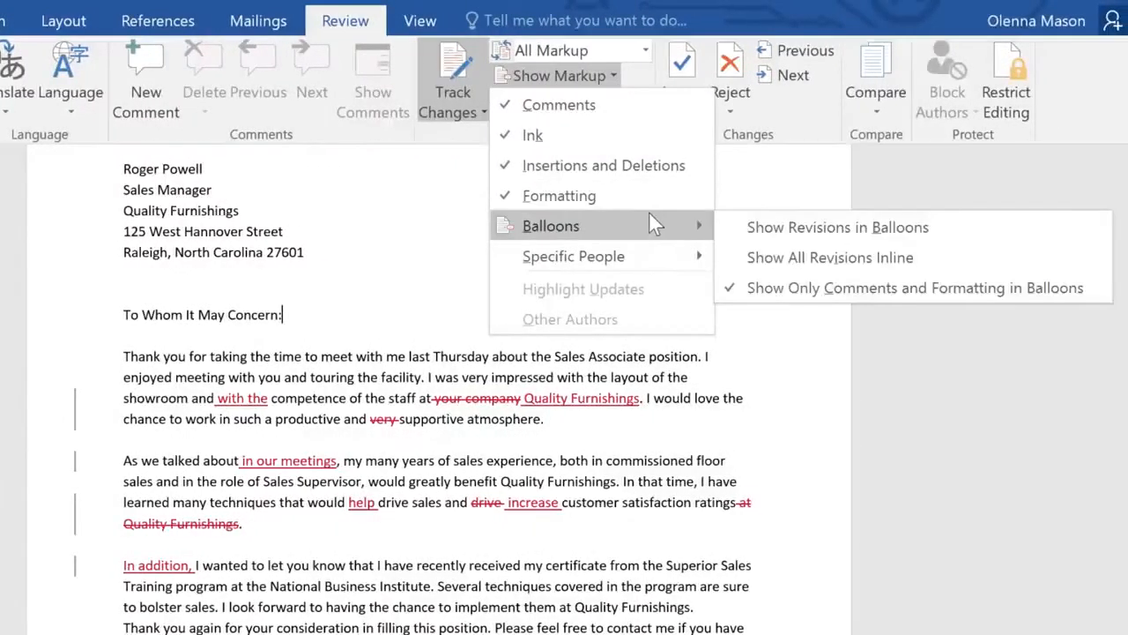
left_click(741, 222)
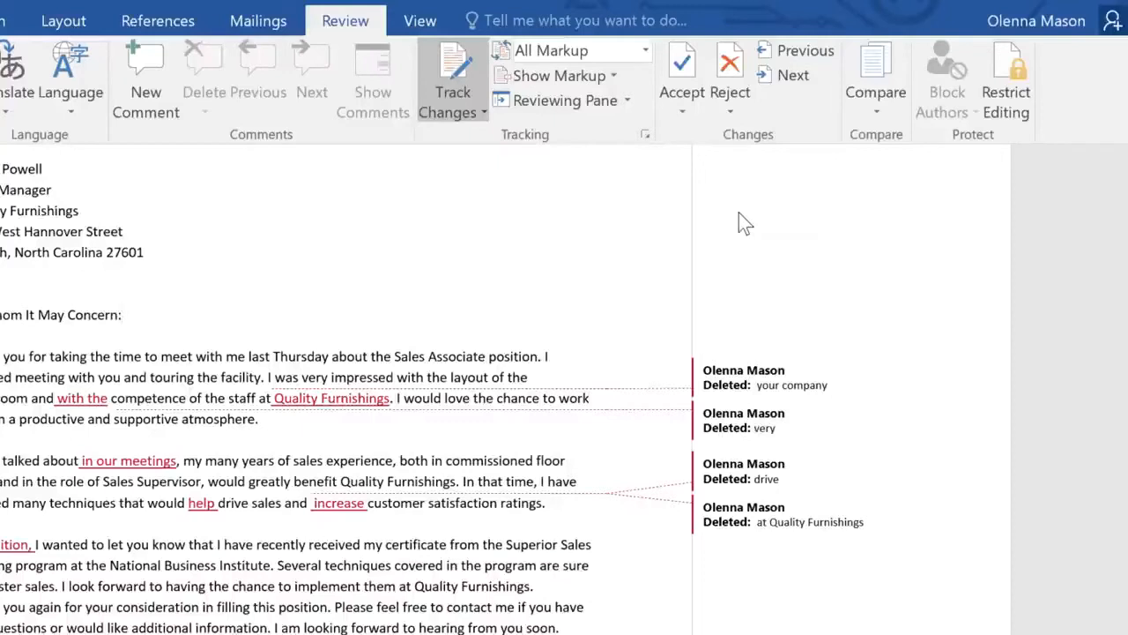
left_click(646, 53)
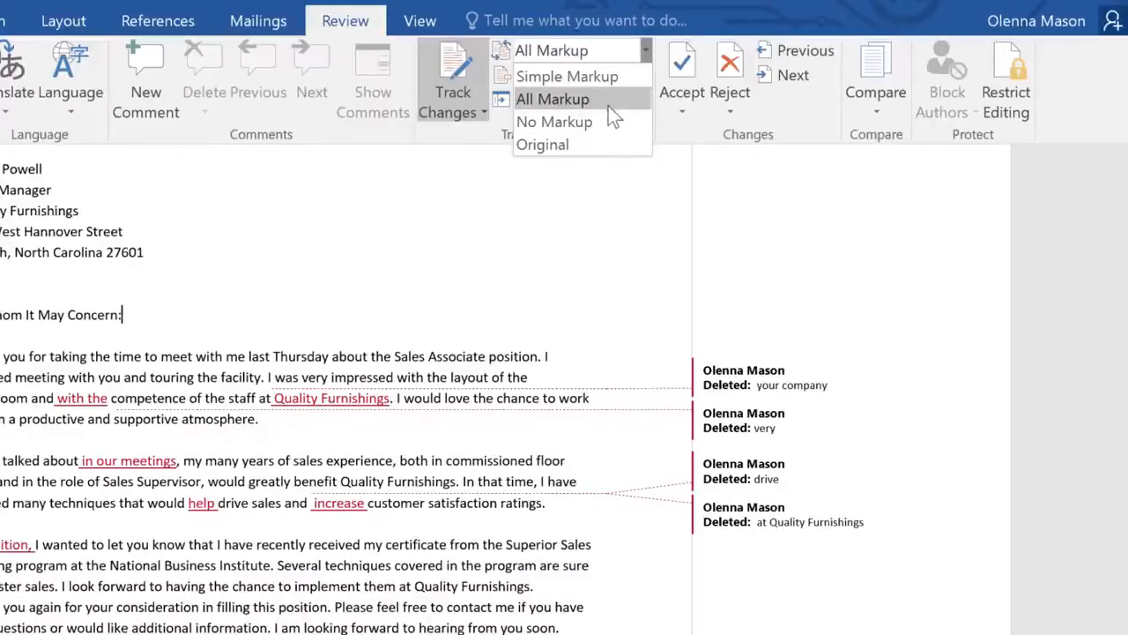
left_click(607, 132)
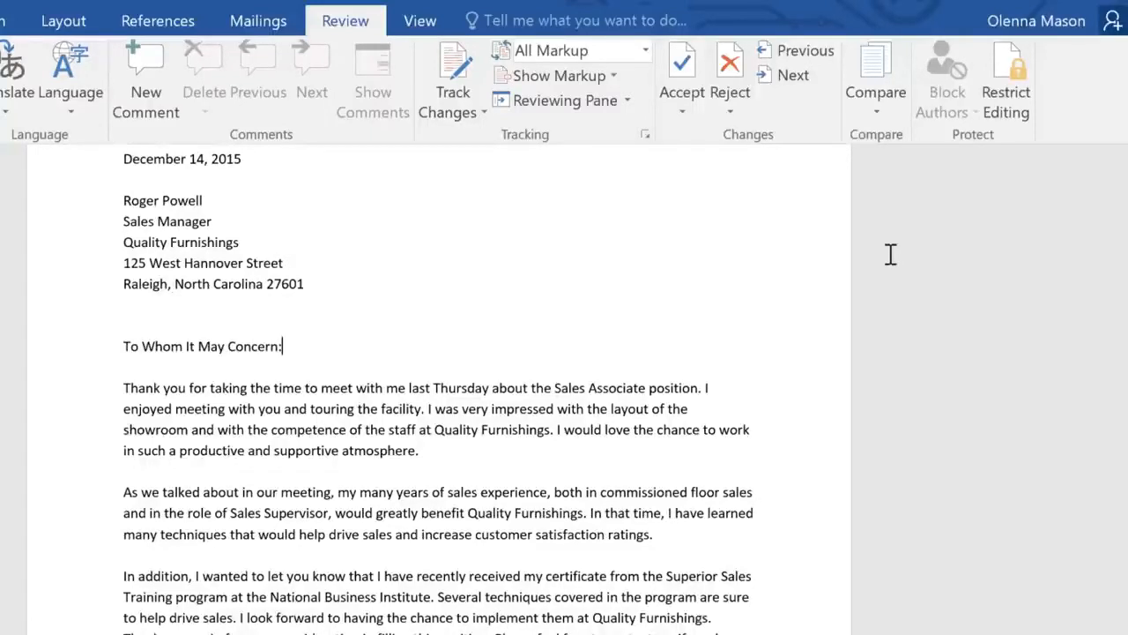
Compare two document versions, with Thank You Letter - original.docx as the original and Thank You_revised as the revised document.
left_click(881, 105)
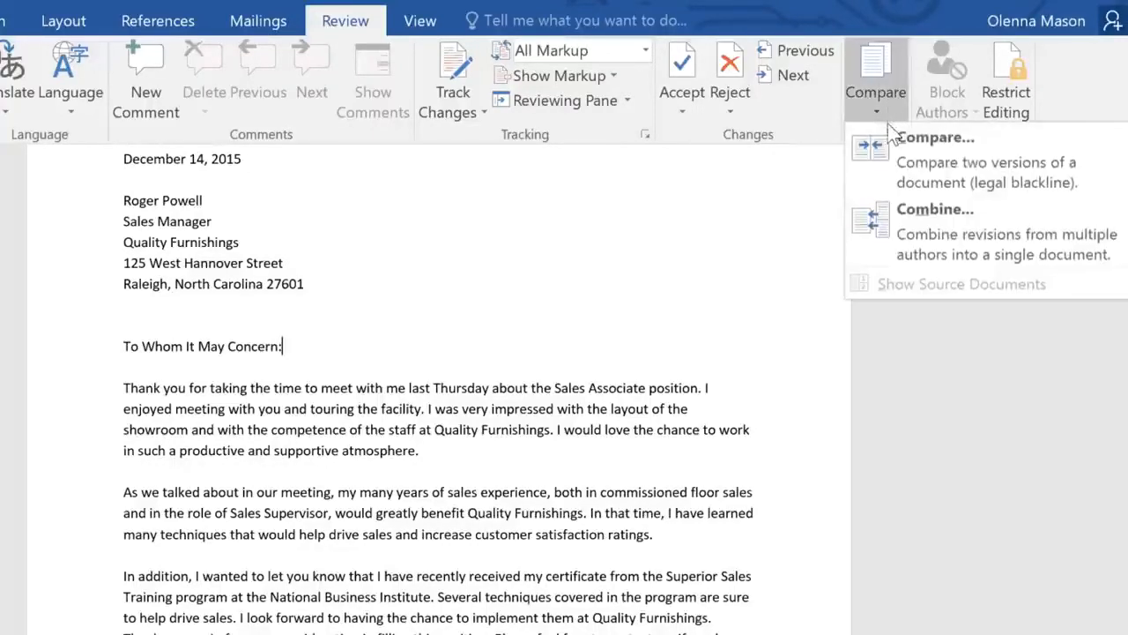
left_click(888, 162)
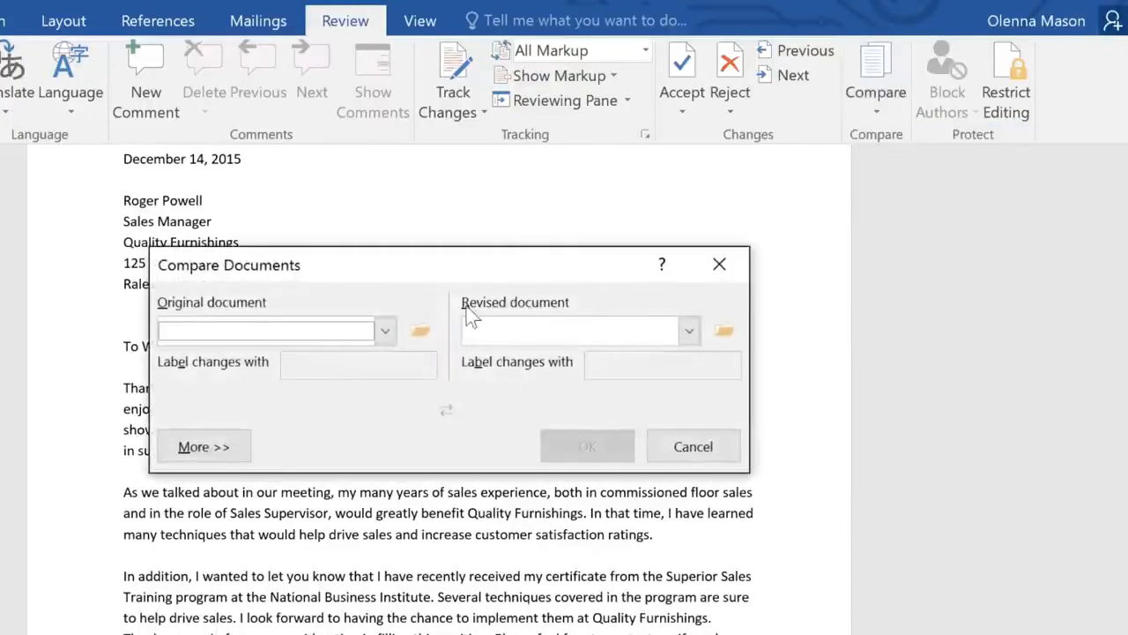
left_click(385, 330)
left_click_drag(389, 371, 390, 423)
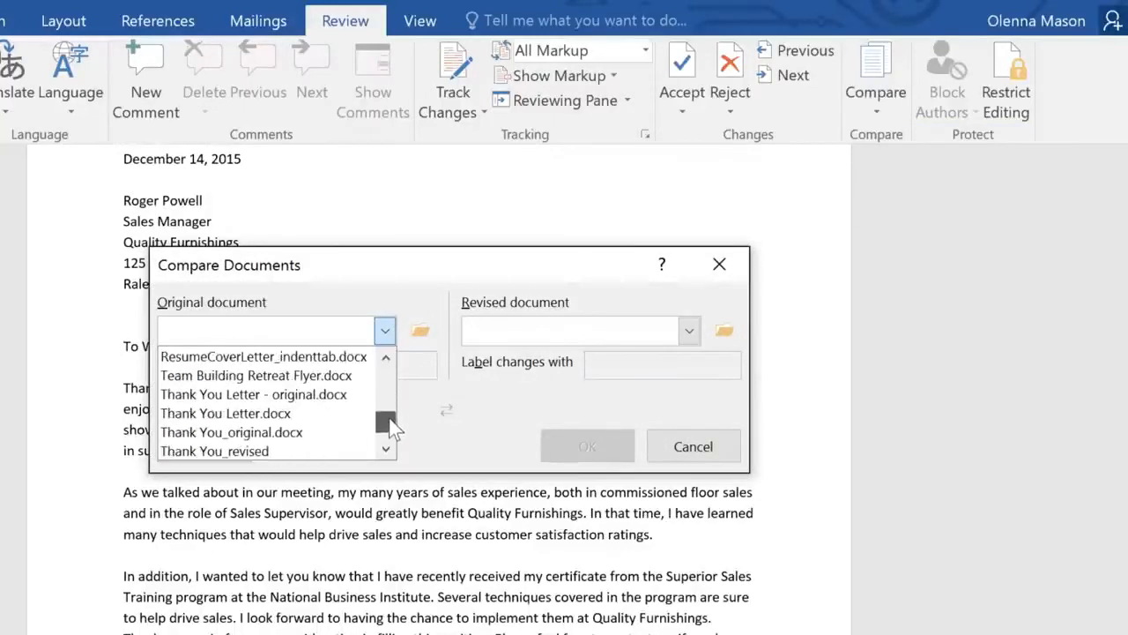
left_click(324, 398)
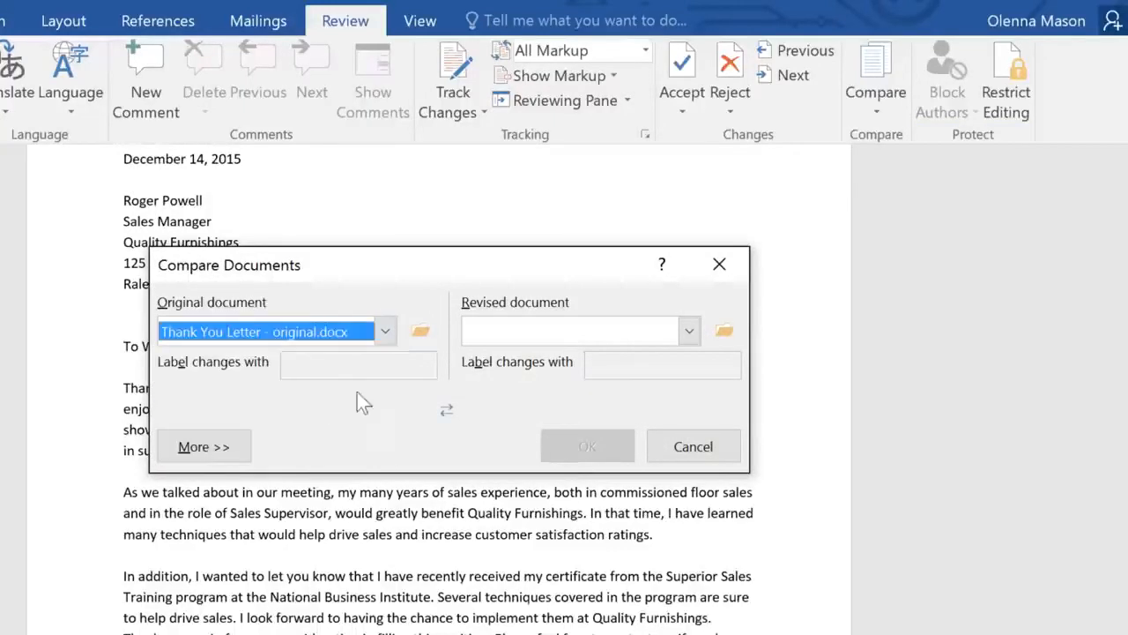
left_click(689, 330)
left_click_drag(690, 371, 692, 429)
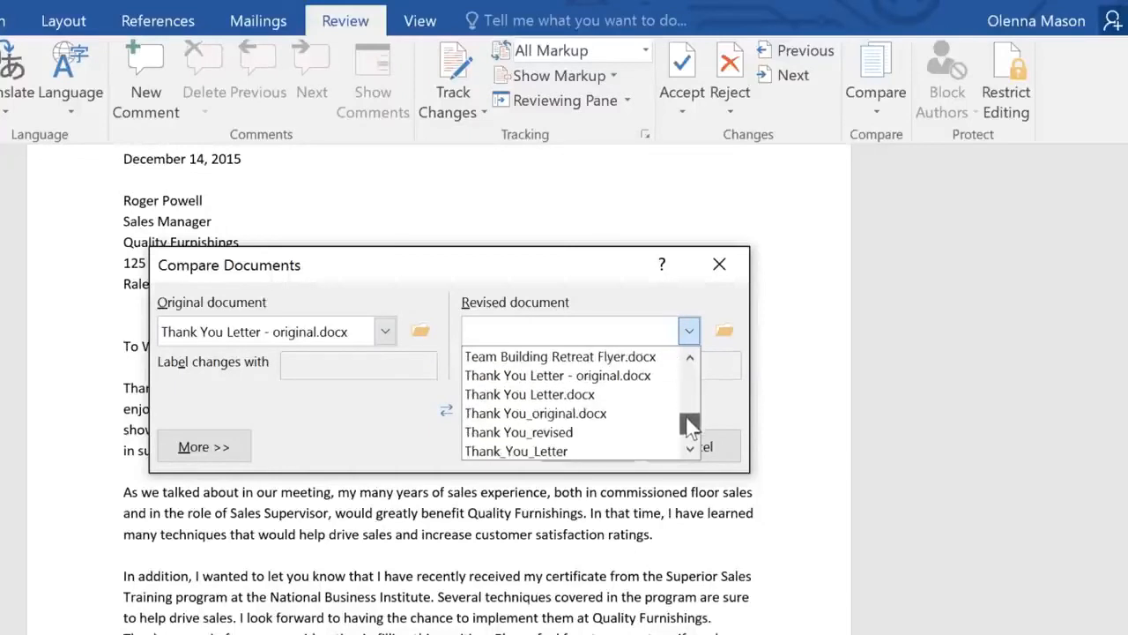
left_click(561, 432)
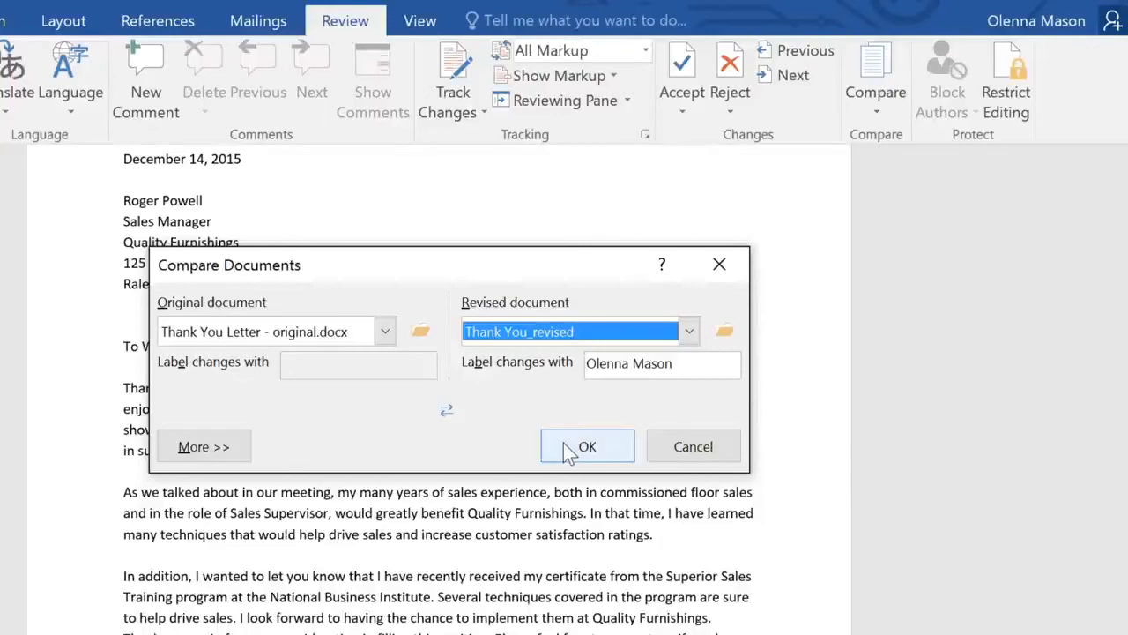
left_click(565, 446)
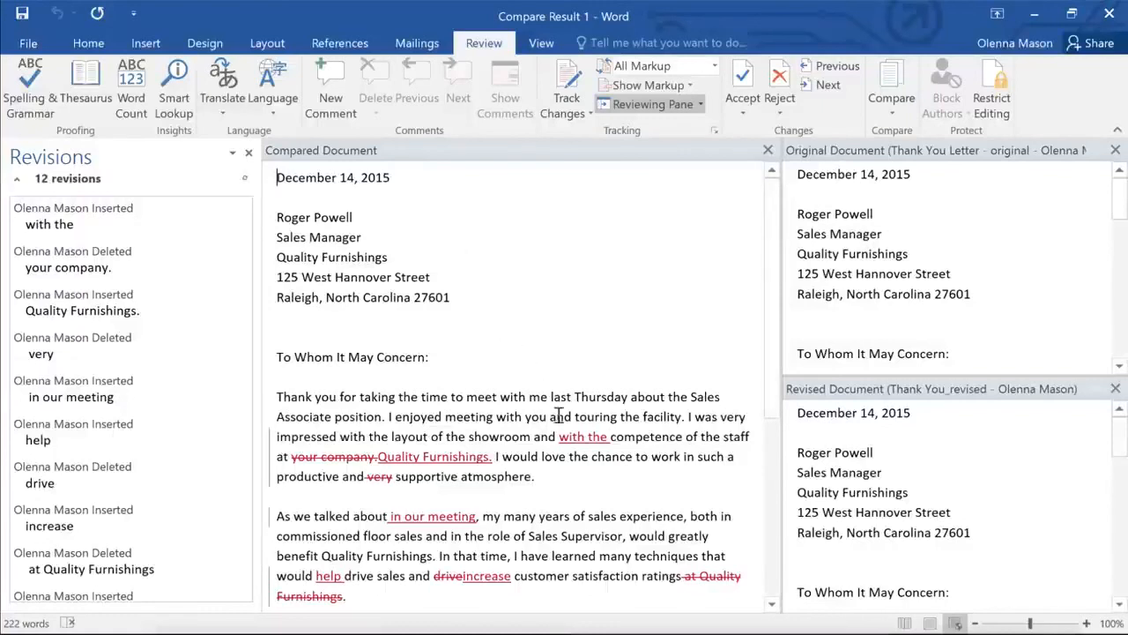
Accept the inserted words "with the" in the compared document and move to the next change.
left_click_drag(558, 436, 610, 436)
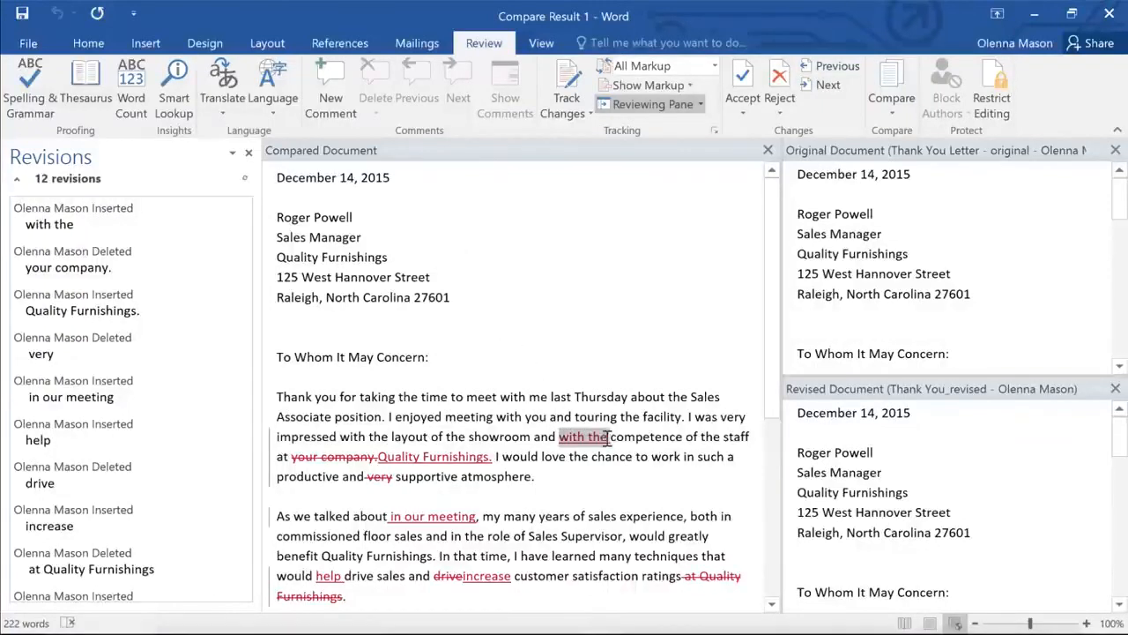
left_click(743, 81)
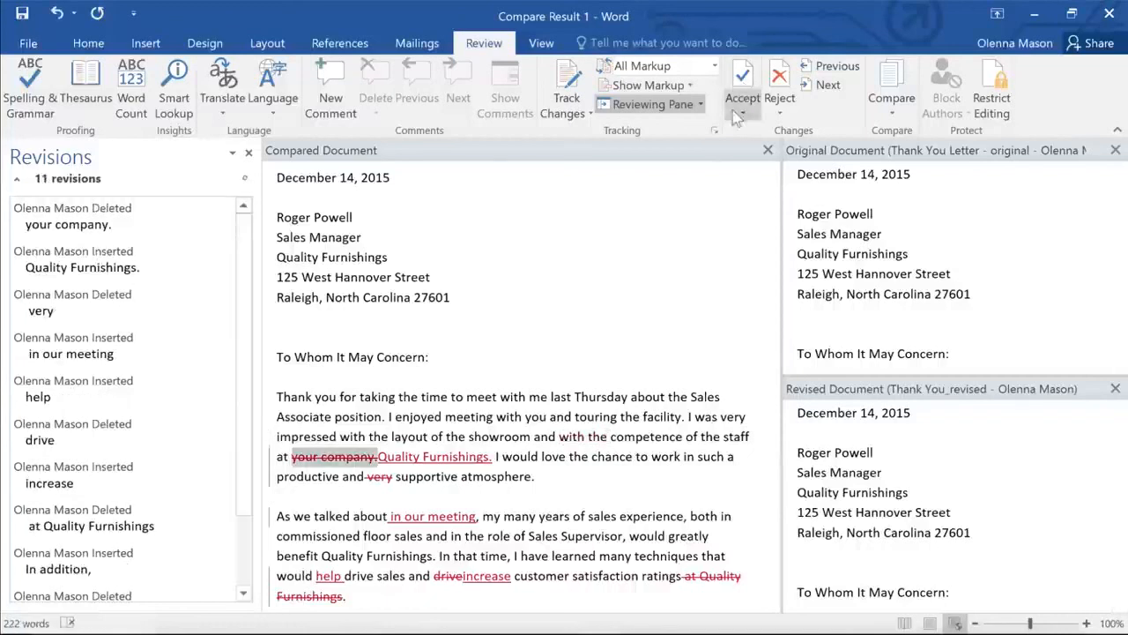